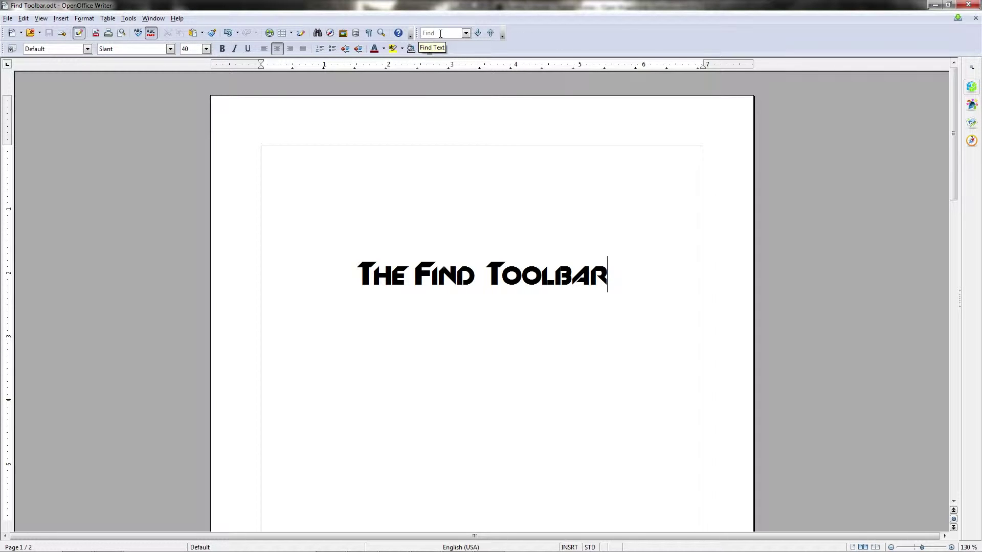
Quick-search for 'Find Toolbar', wrapping to the beginning to find it in the heading.
click(441, 33)
text(Find Toolbar)
key(Return)
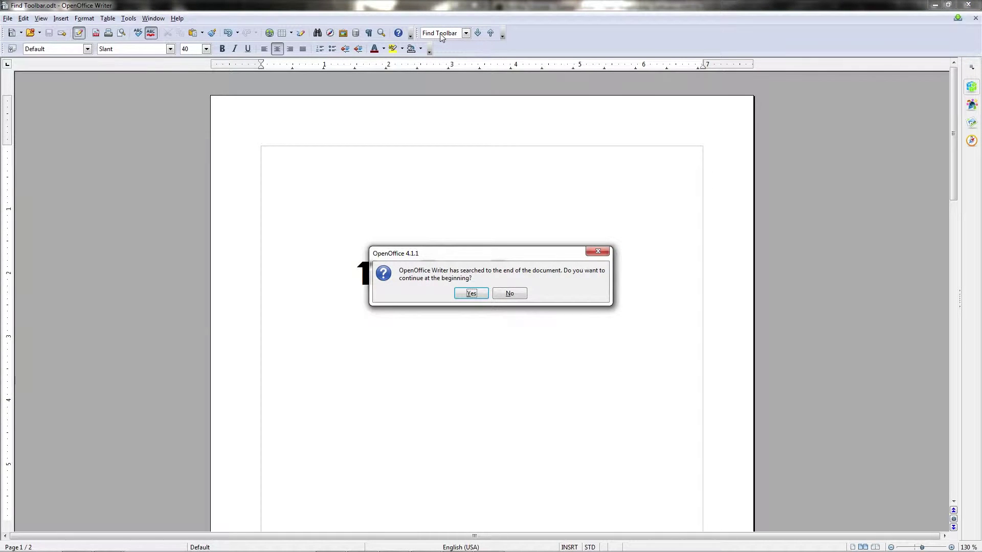
key(Return)
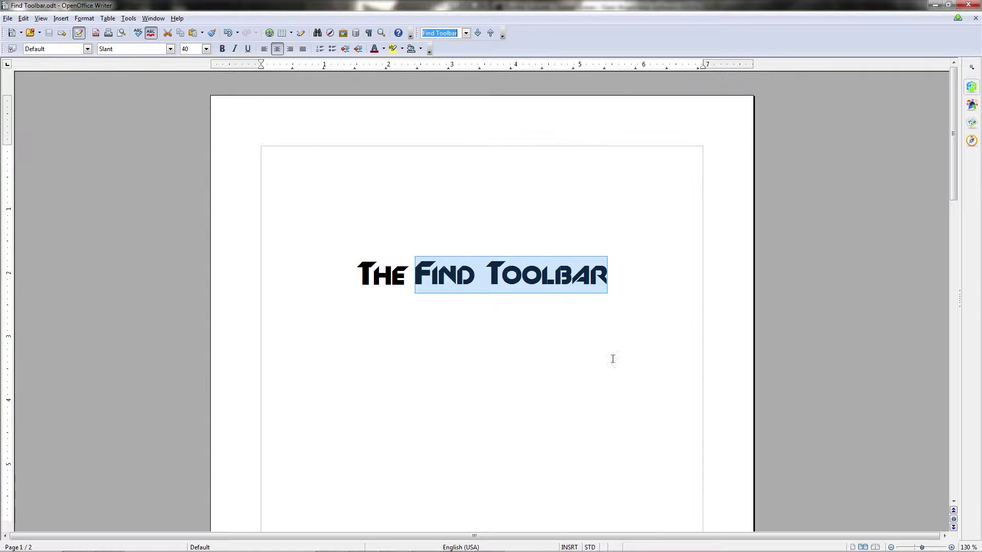
Rerun the 'Find Toolbar' search and continue from the document's start to the heading match.
click(630, 256)
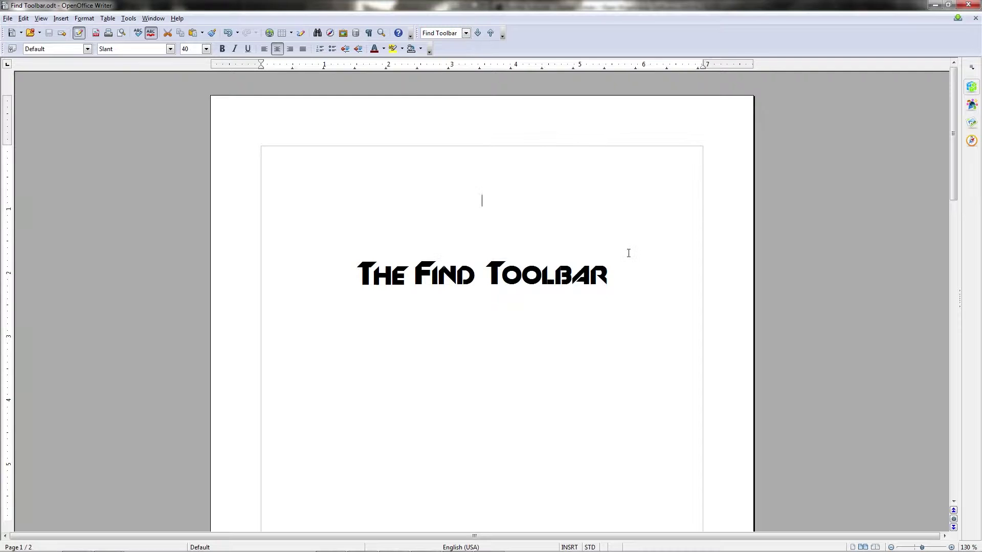
click(456, 34)
key(Return)
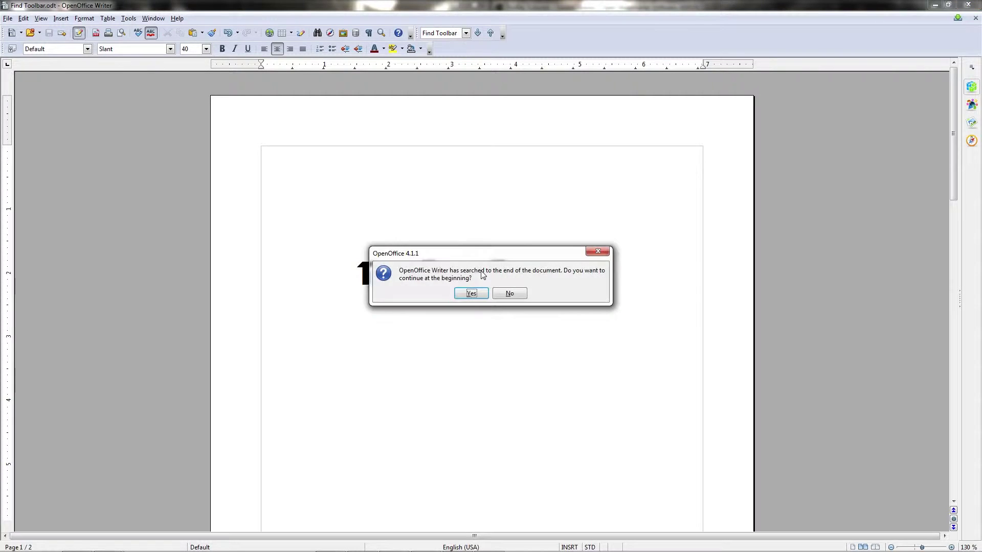
drag(486, 256, 482, 195)
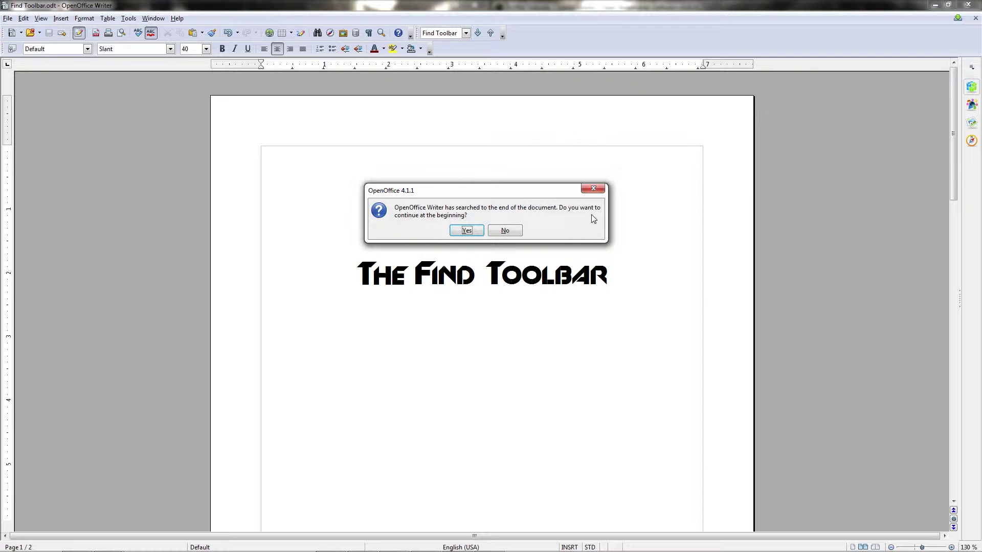
click(467, 230)
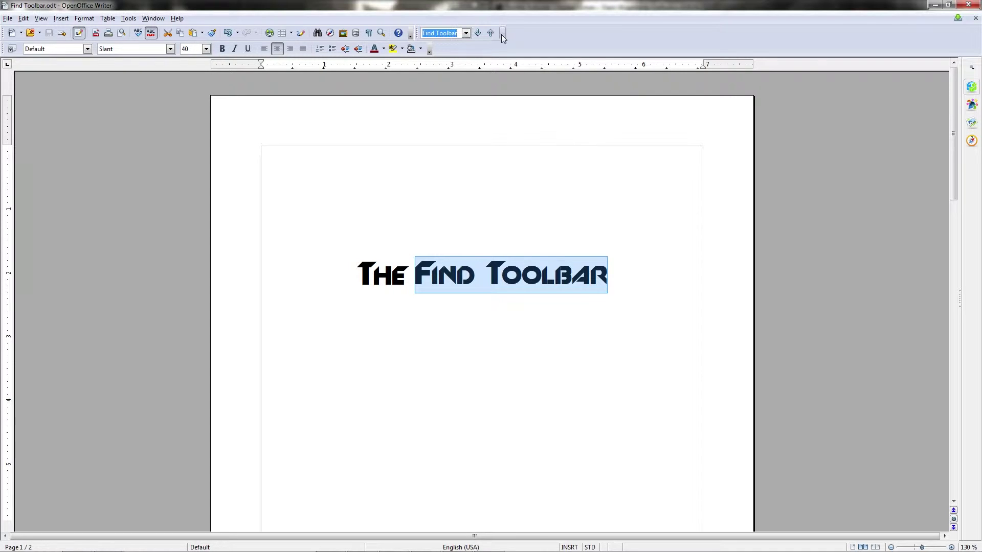
Add the Find & Replace command to the Find toolbar through Customize Toolbar.
click(502, 34)
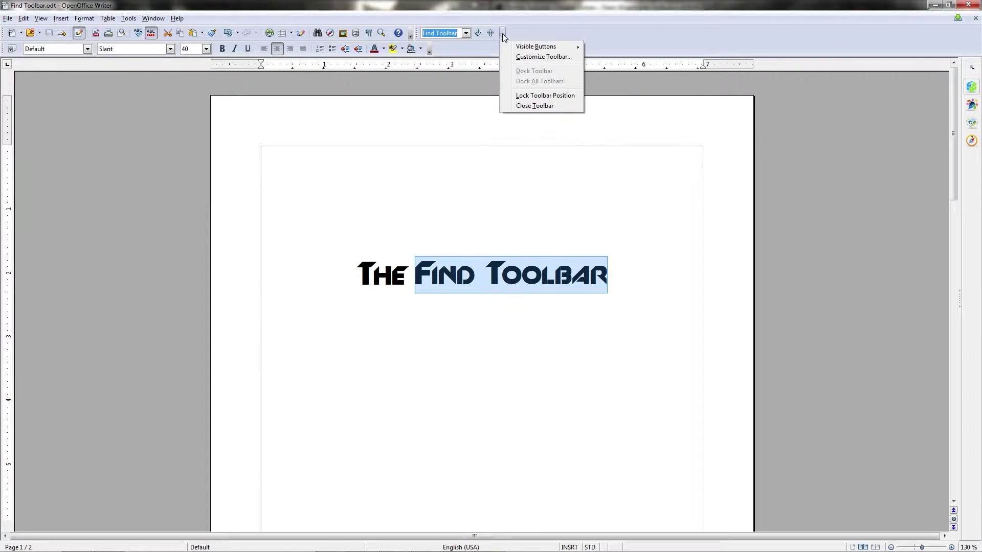
click(514, 58)
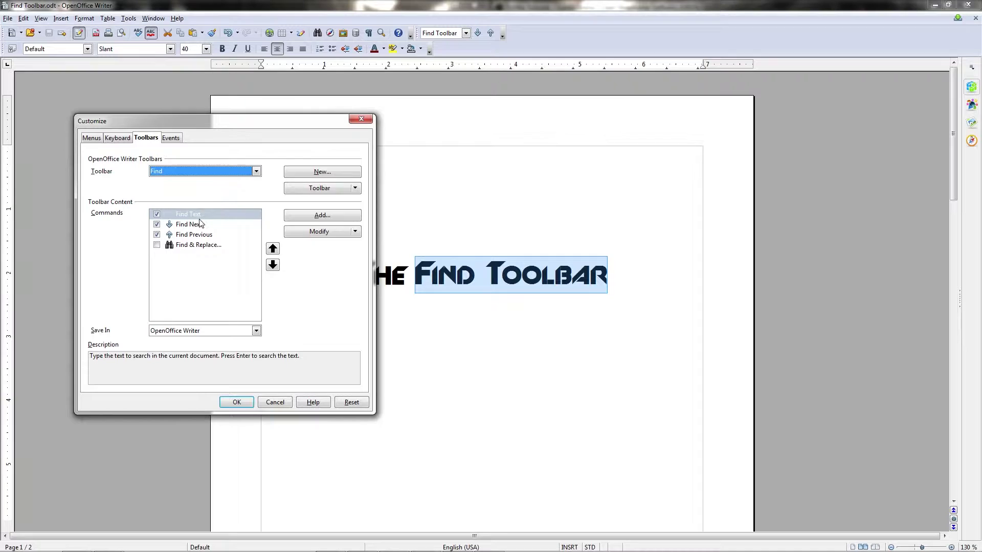
click(167, 298)
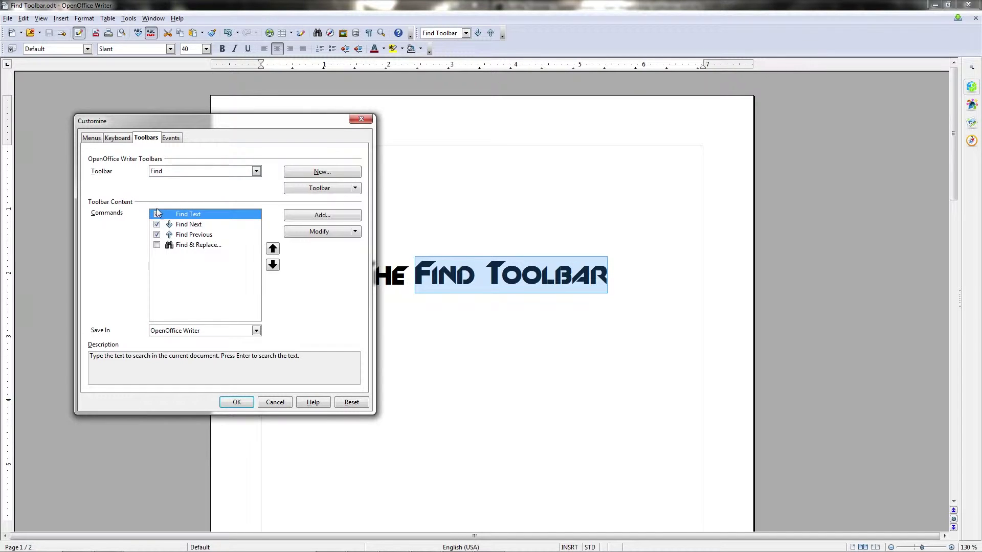
click(157, 245)
click(237, 403)
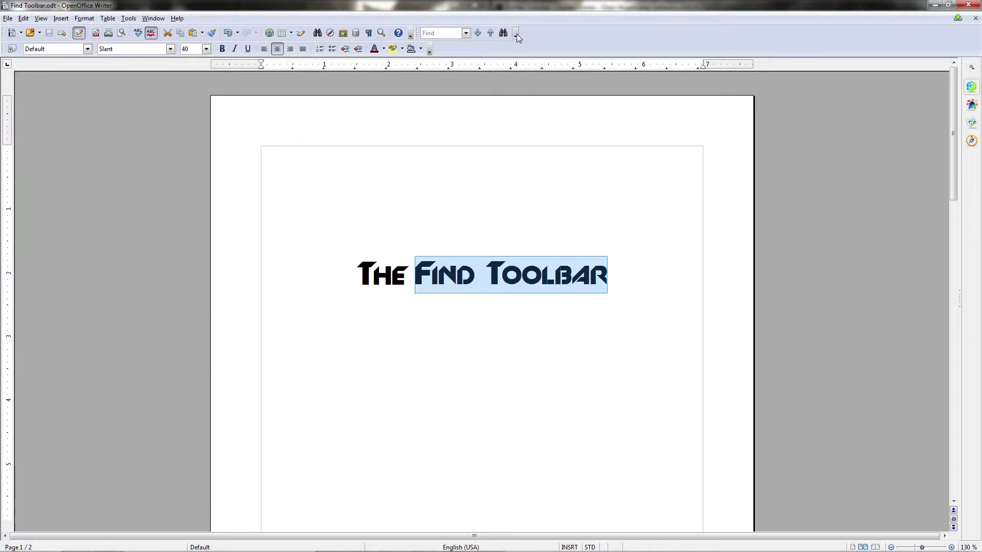
Open Find & Replace and search for 'Lorem' instead of 'Find Toolbar'.
click(503, 33)
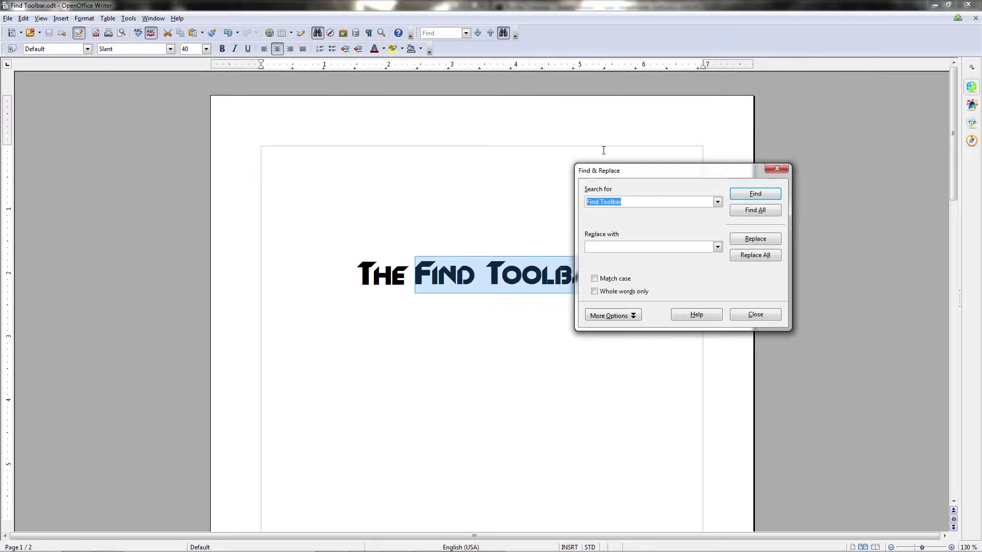
drag(632, 171, 706, 154)
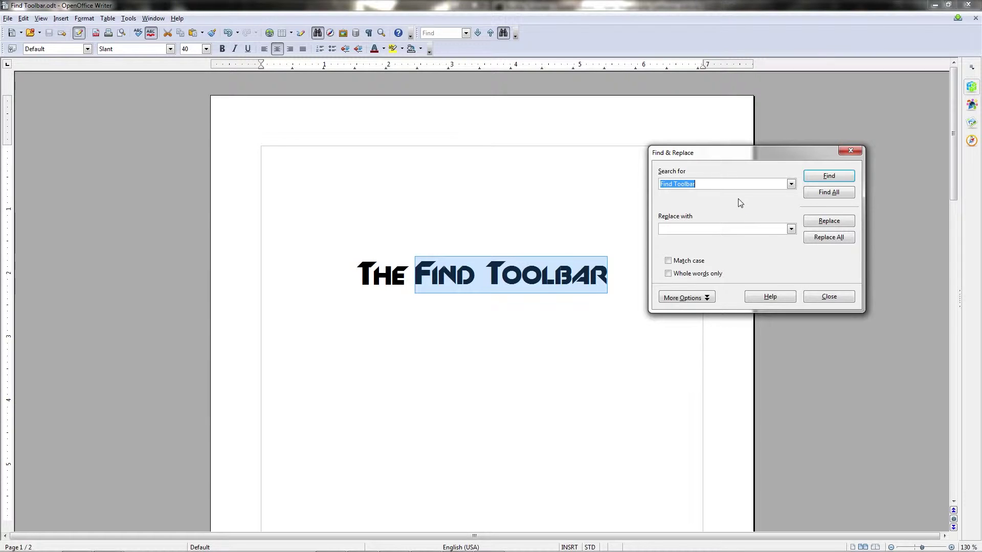
drag(730, 185, 656, 187)
text(Lorem)
click(817, 177)
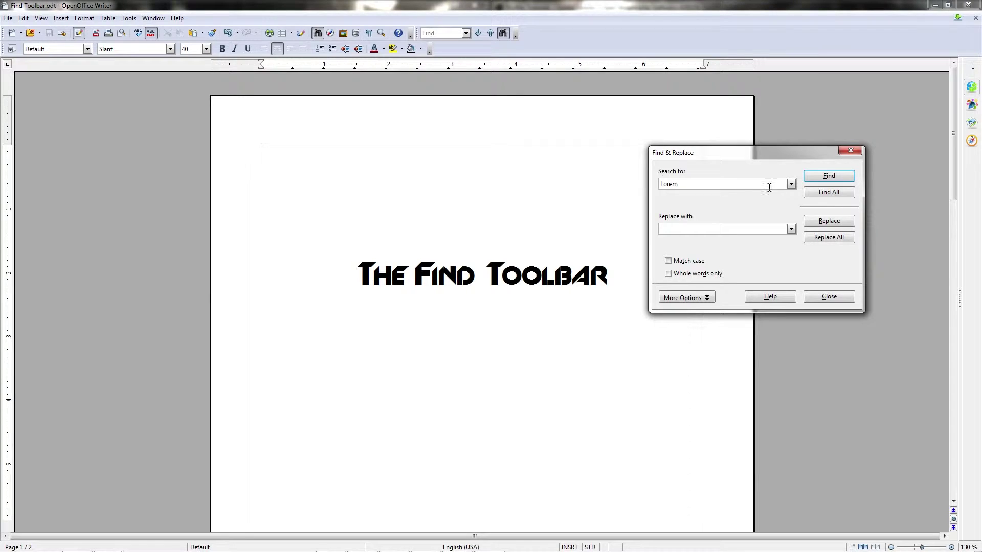
Find the first 'Lorem' and replace it with 'Replacement Text'.
click(810, 182)
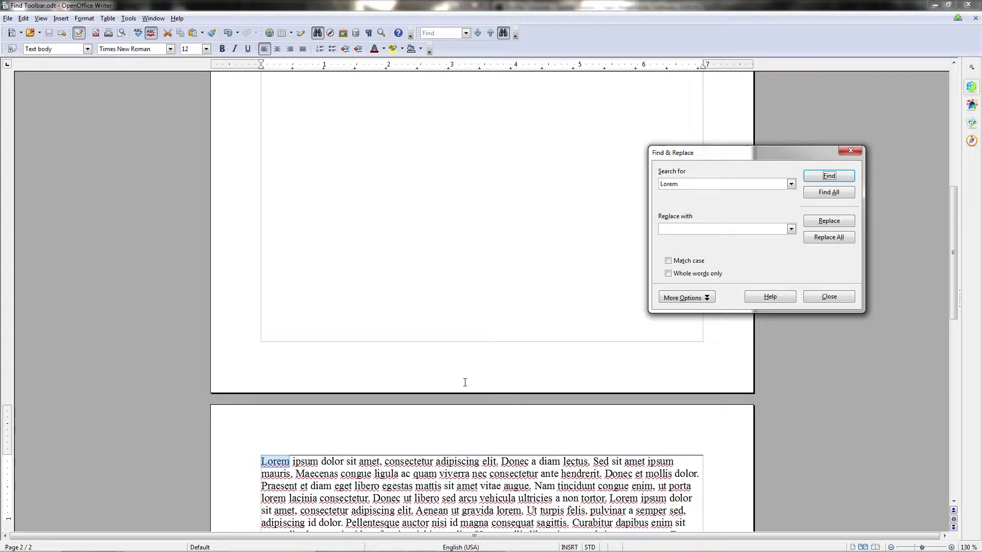
click(743, 231)
text(Replacement Text)
click(826, 222)
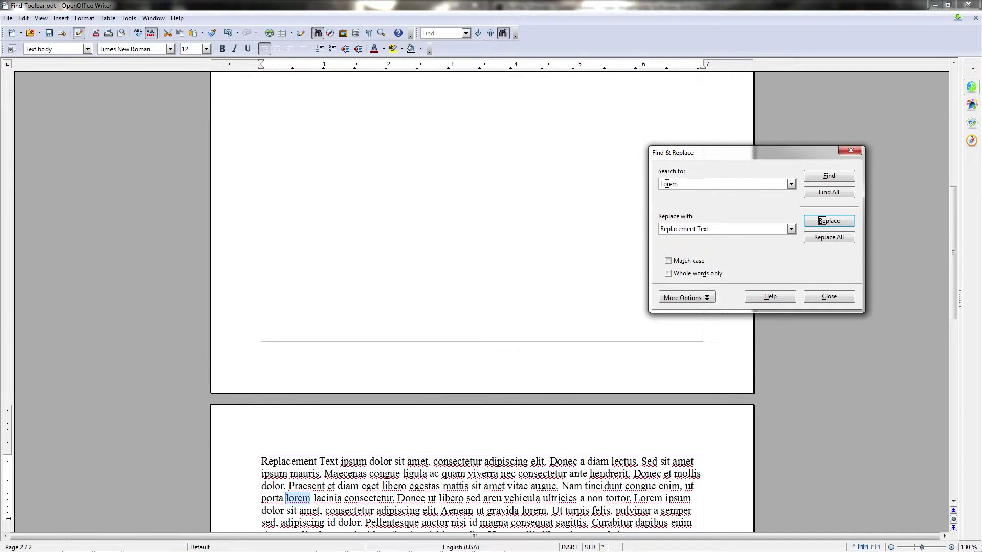
Replace the next Lorem, then use Replace All to swap the remaining three for 'Replacement Text'.
click(829, 221)
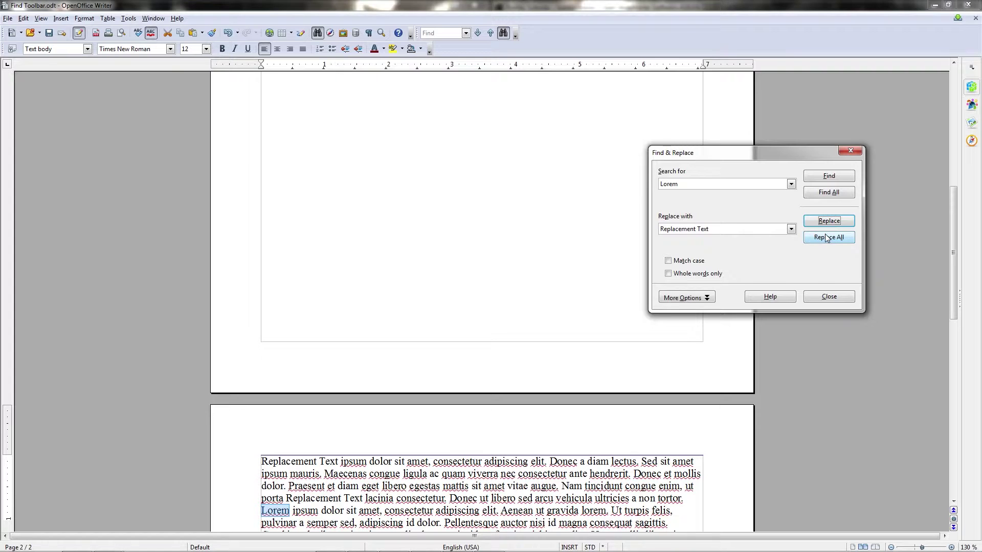
click(831, 195)
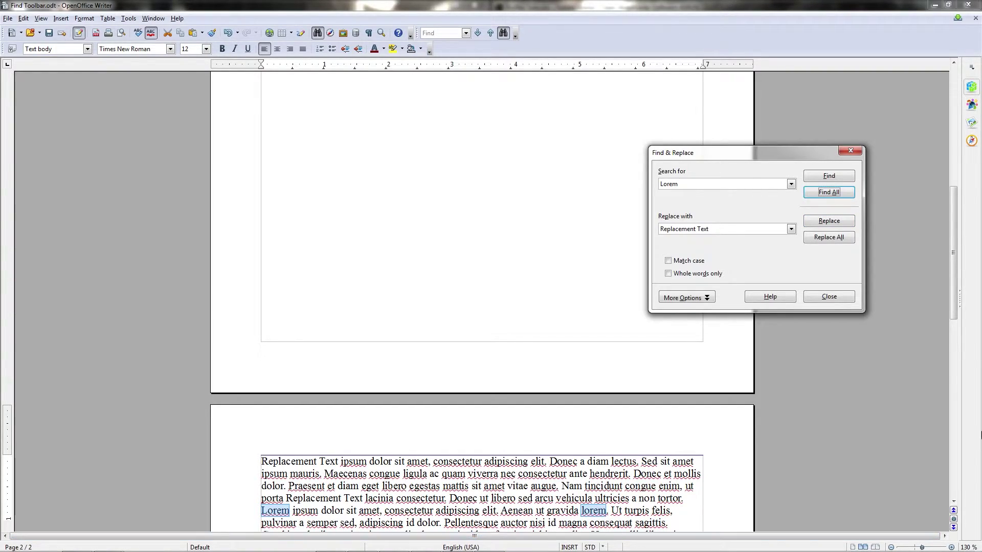
drag(952, 300, 953, 395)
click(808, 210)
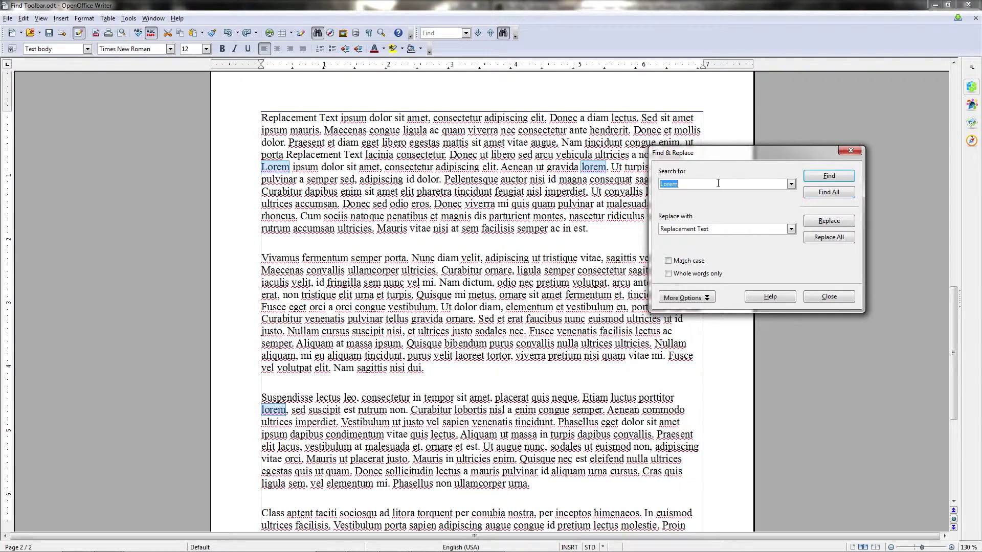
click(819, 176)
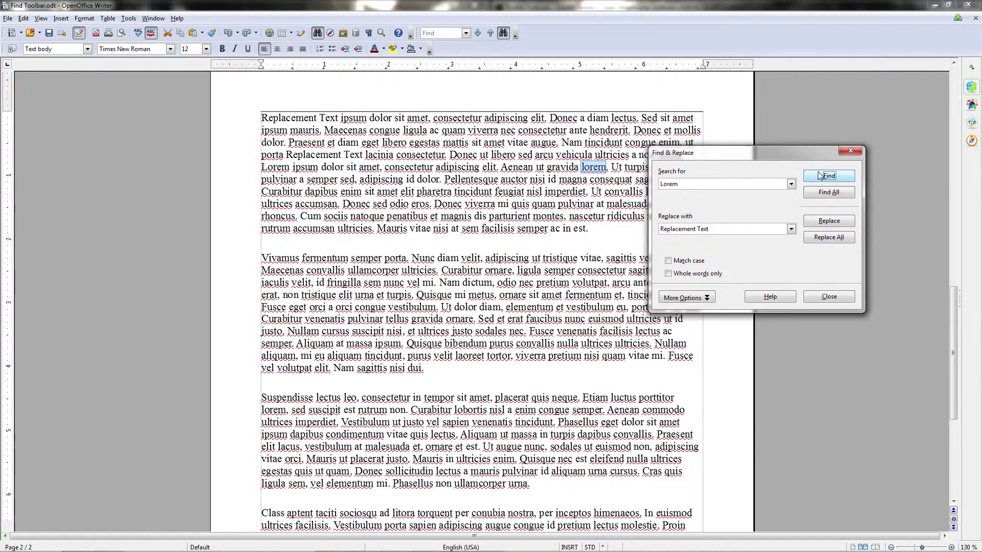
click(830, 237)
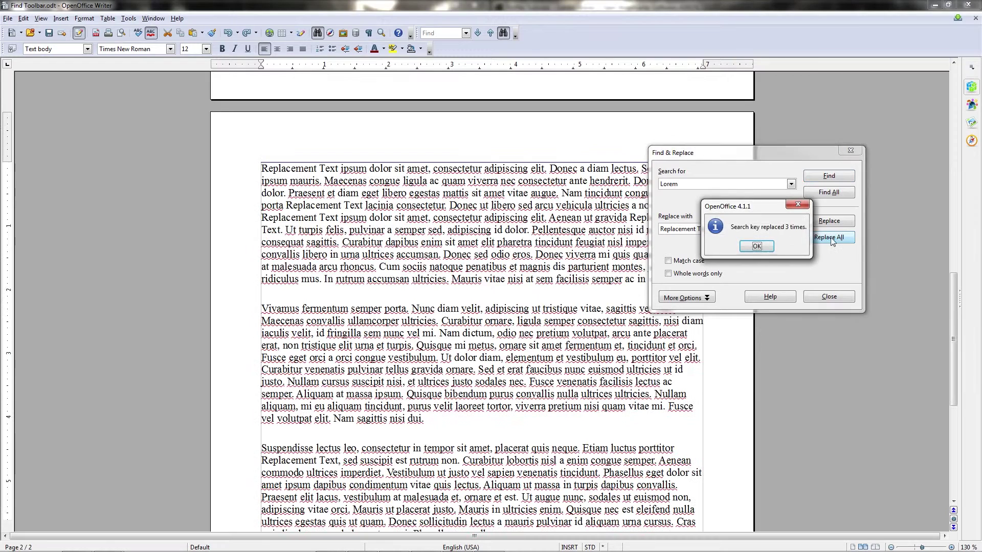
click(765, 249)
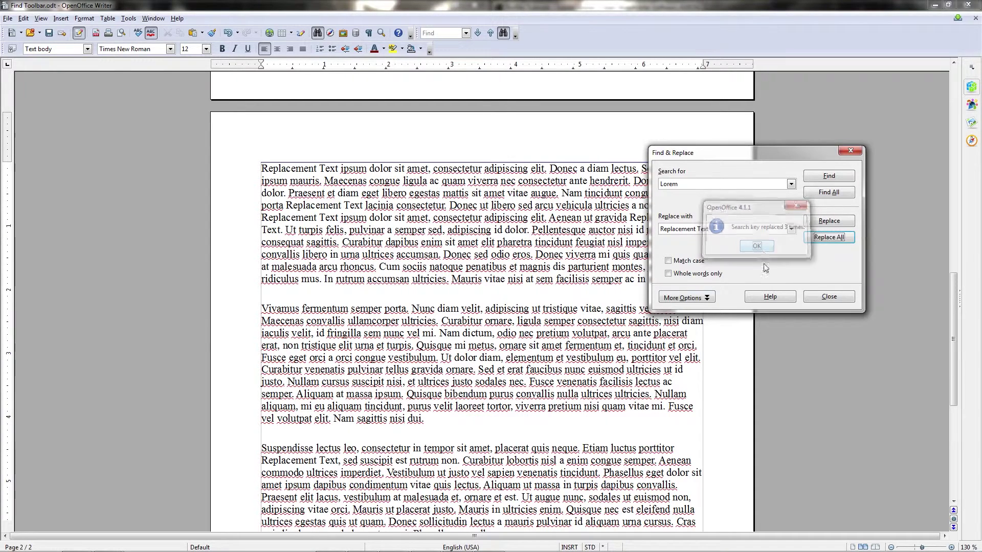
Expand More Options, toggle Backwards on and off, and reselect the 'Lorem' search term.
click(709, 298)
click(709, 298)
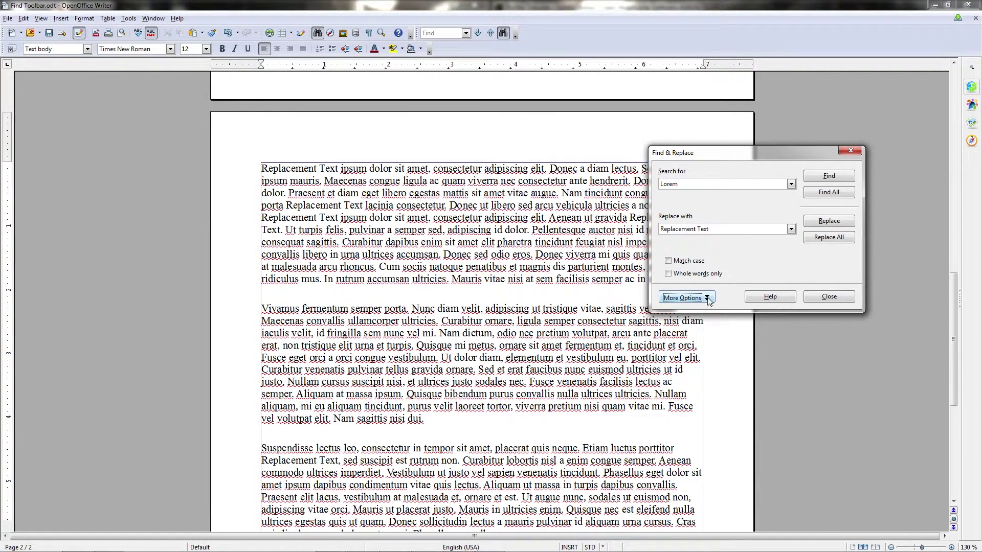
click(709, 299)
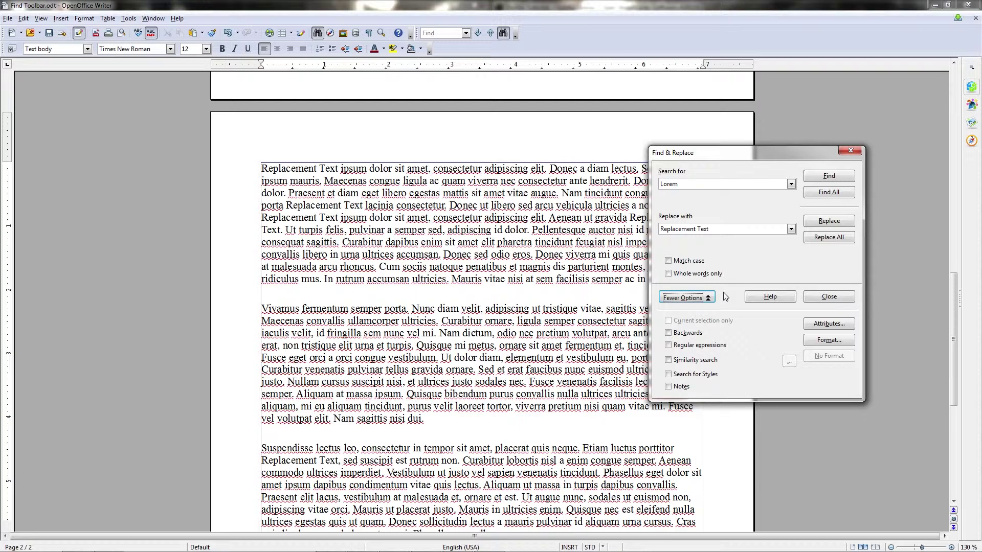
click(683, 333)
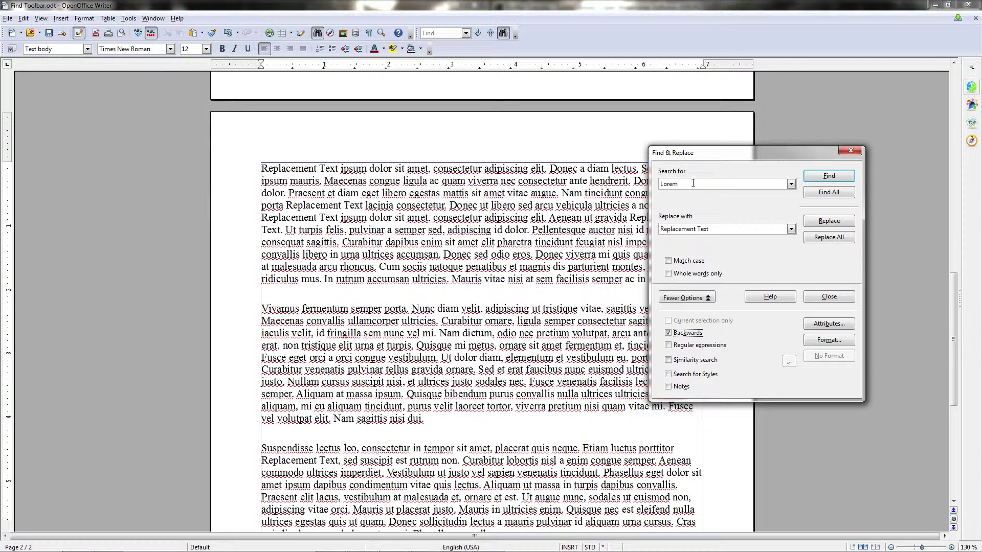
double_click(699, 345)
click(692, 184)
Enable Similarity search and review its settings: 2 exchanged, 2 added, 2 removed, combined.
click(709, 365)
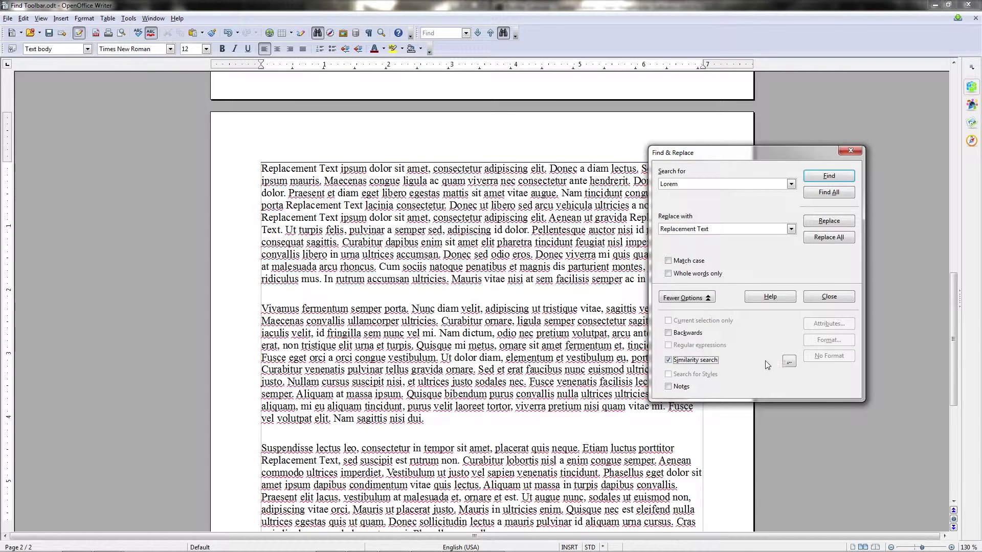
click(789, 363)
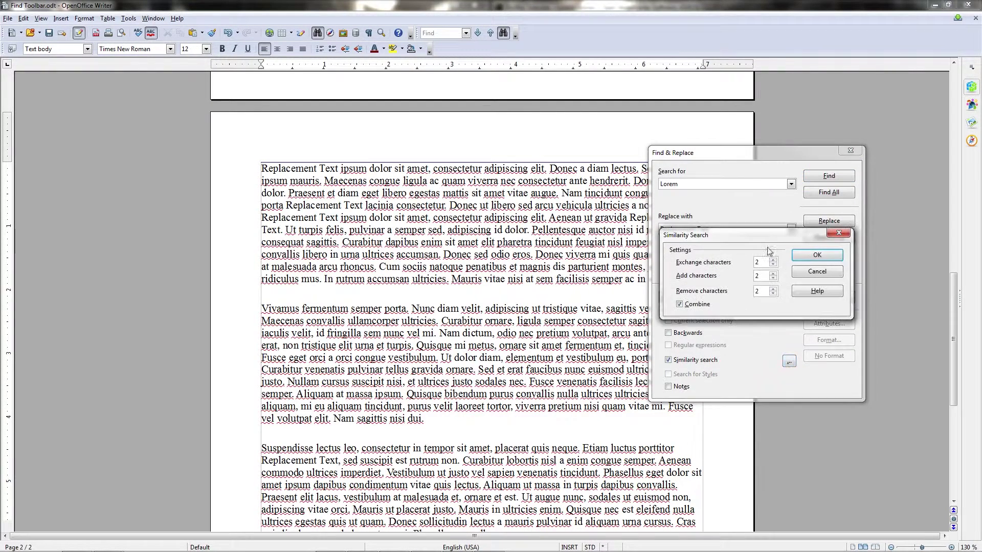
drag(775, 237, 752, 256)
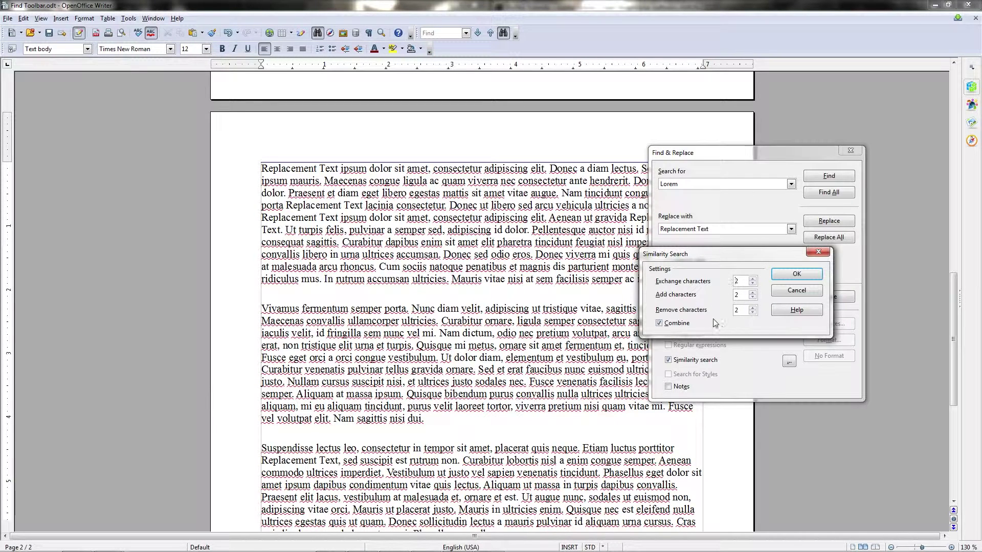
double_click(683, 322)
double_click(738, 282)
Accept the similarity settings, briefly search by the Text body style, then turn Styles off.
click(787, 275)
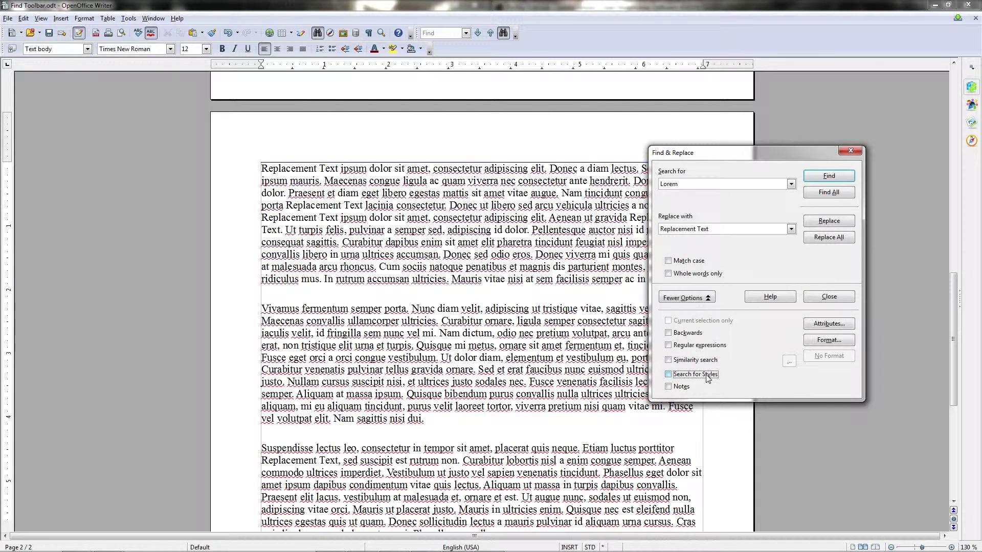
click(706, 377)
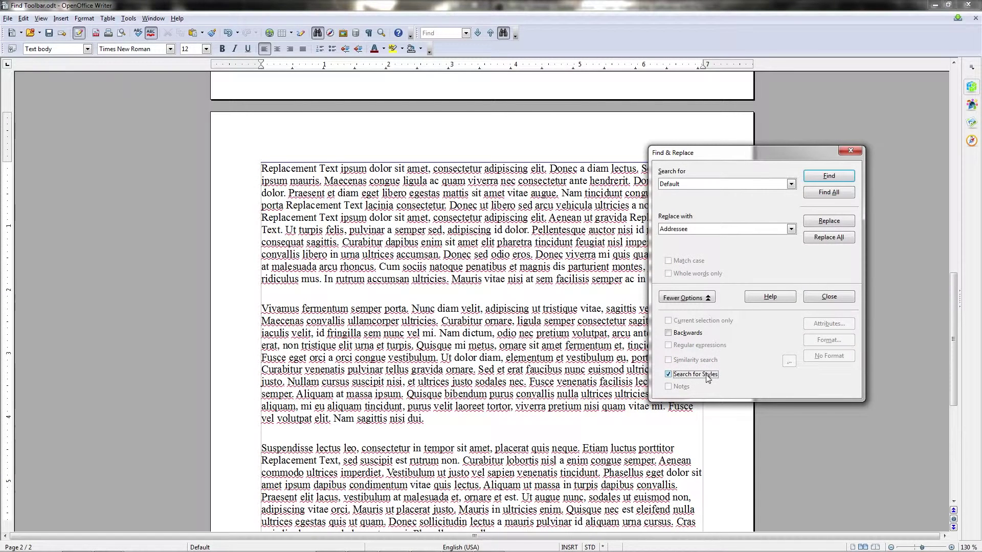
click(715, 186)
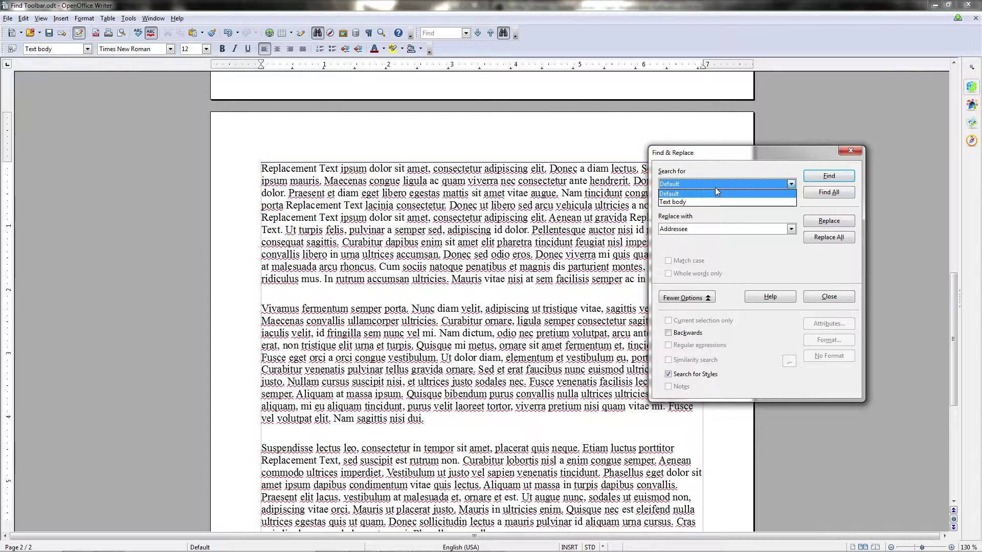
click(715, 202)
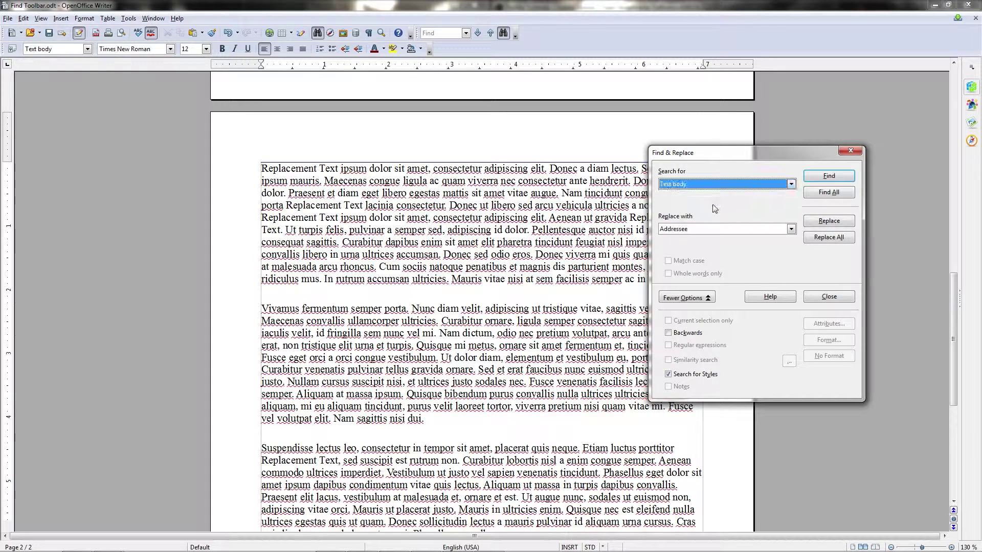
click(714, 230)
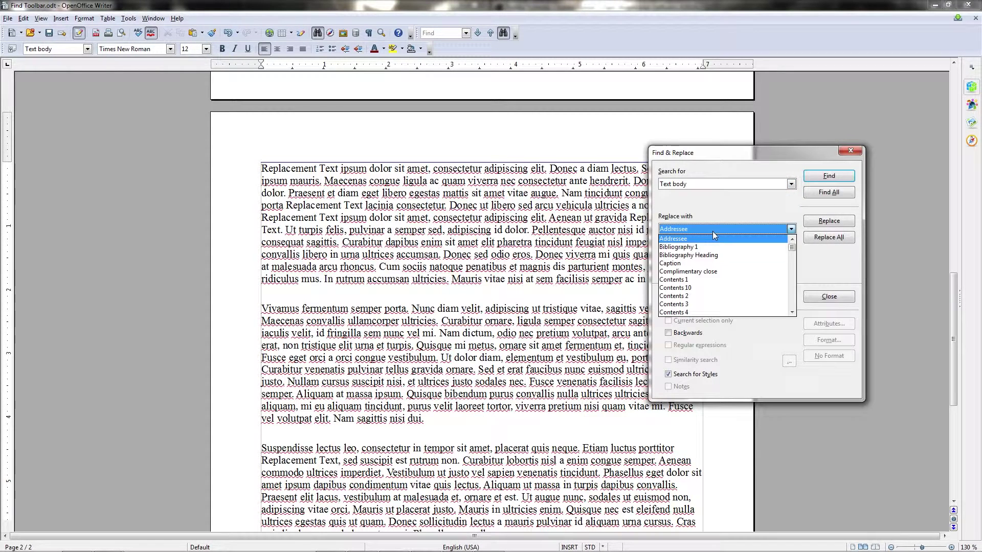
scroll(720, 293, down, 3)
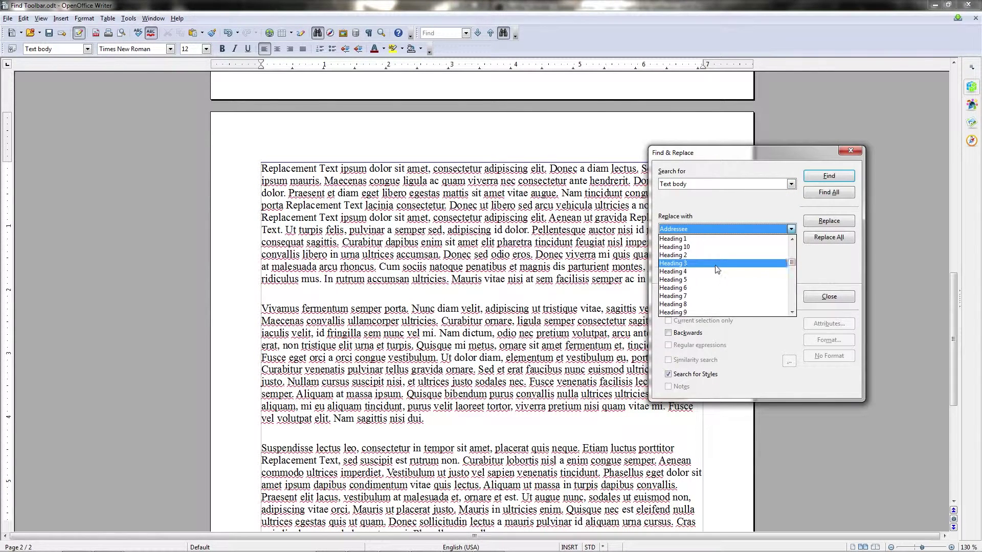
click(723, 229)
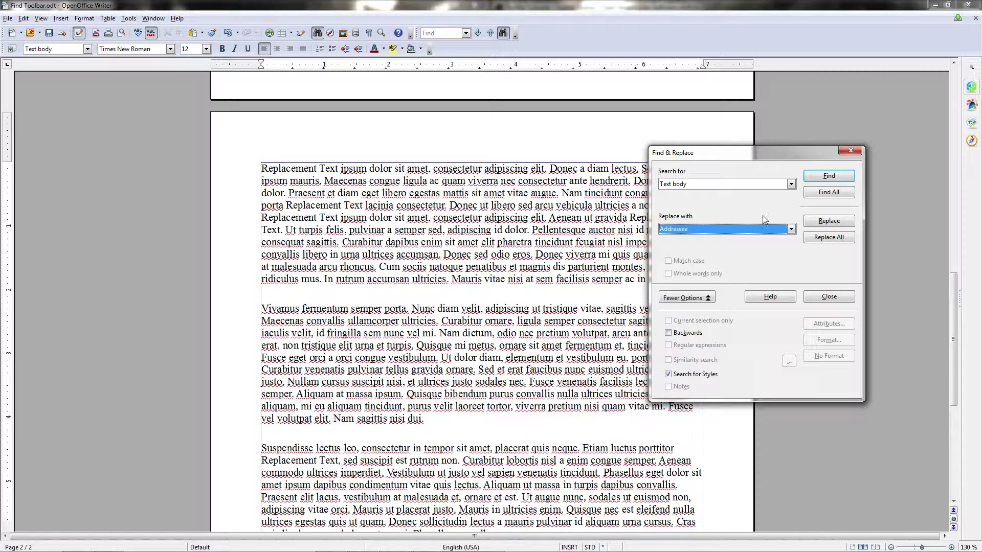
click(695, 374)
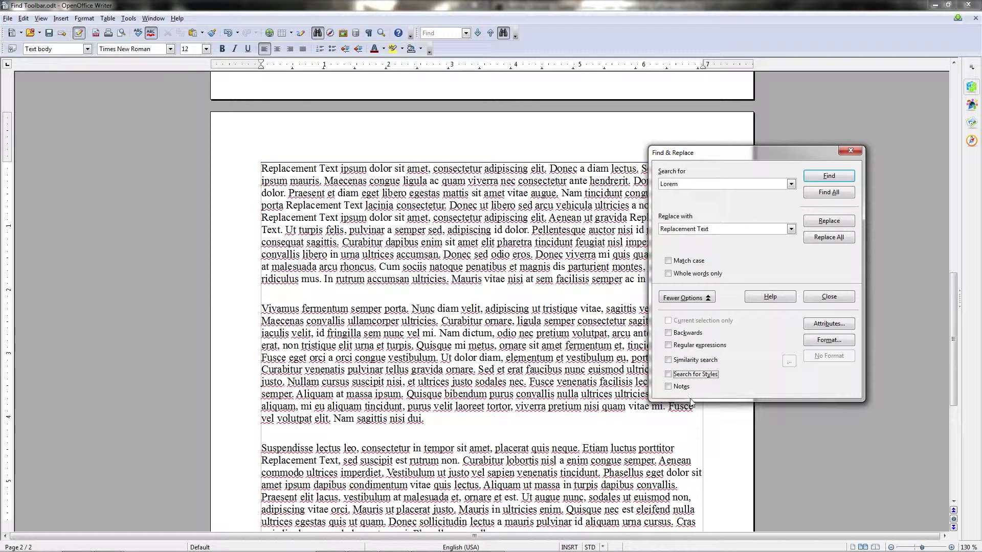
click(682, 387)
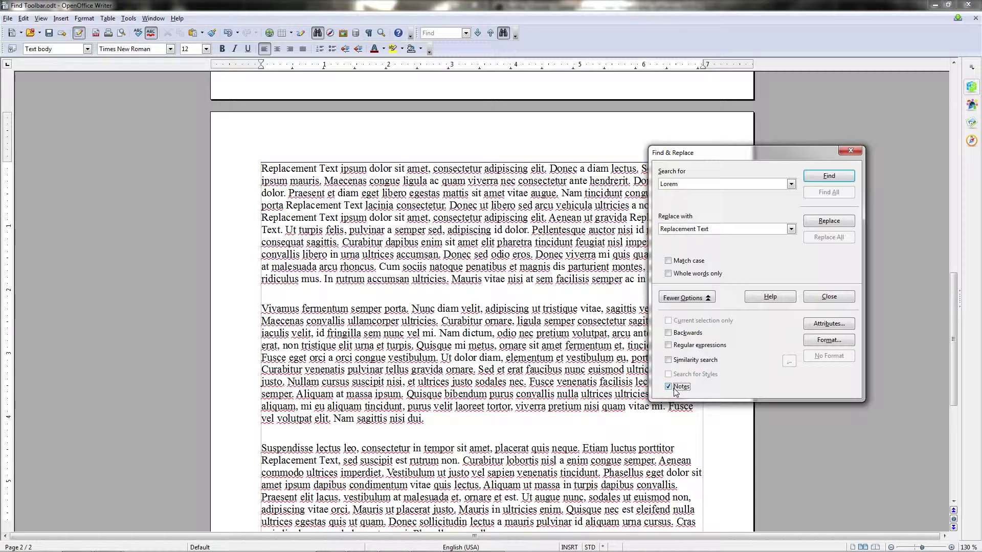
click(671, 387)
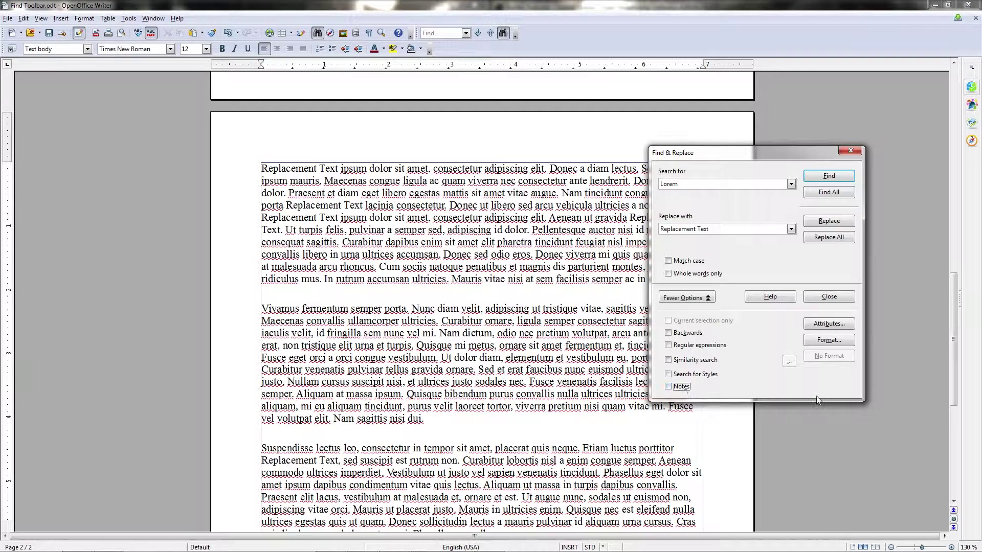
Browse the Attributes options list and cancel without changing the Language condition.
click(821, 329)
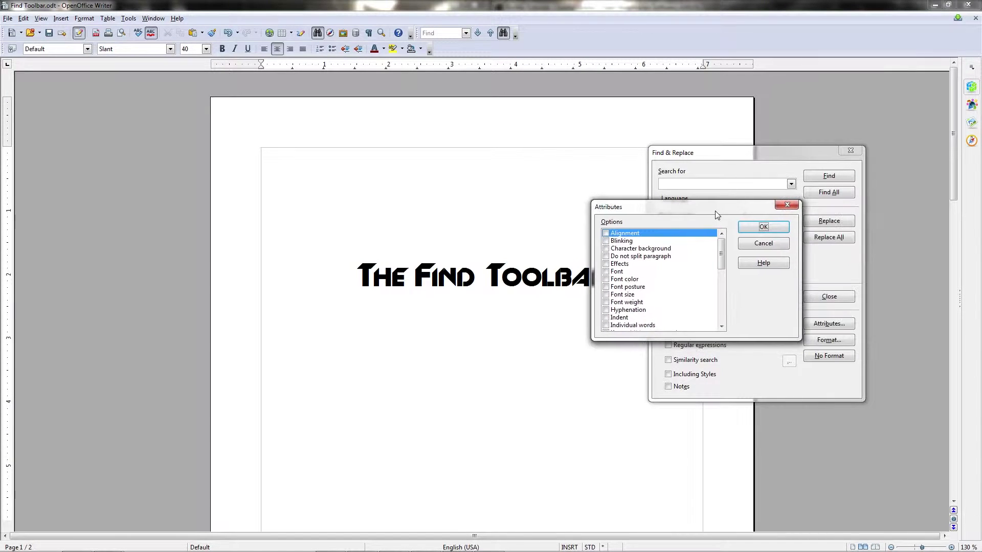
scroll(663, 284, down, 1)
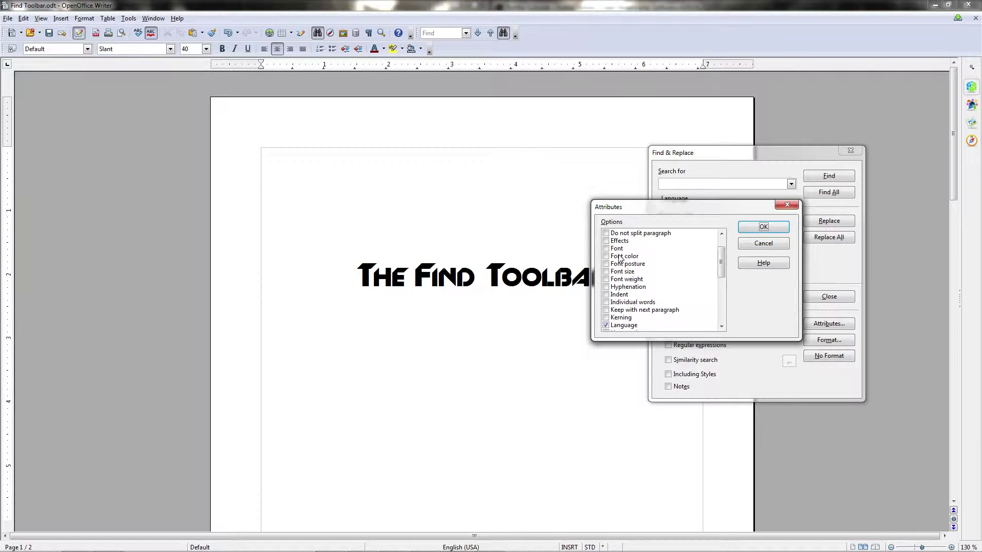
click(747, 244)
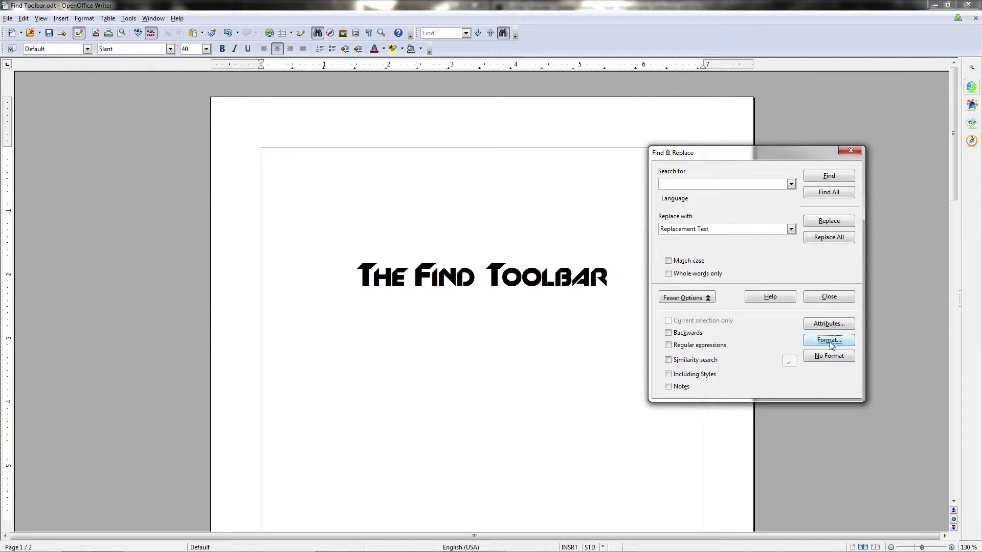
Restrict the Find & Replace search to the Slant font in its format options.
click(829, 341)
drag(759, 173, 773, 277)
text(Slant)
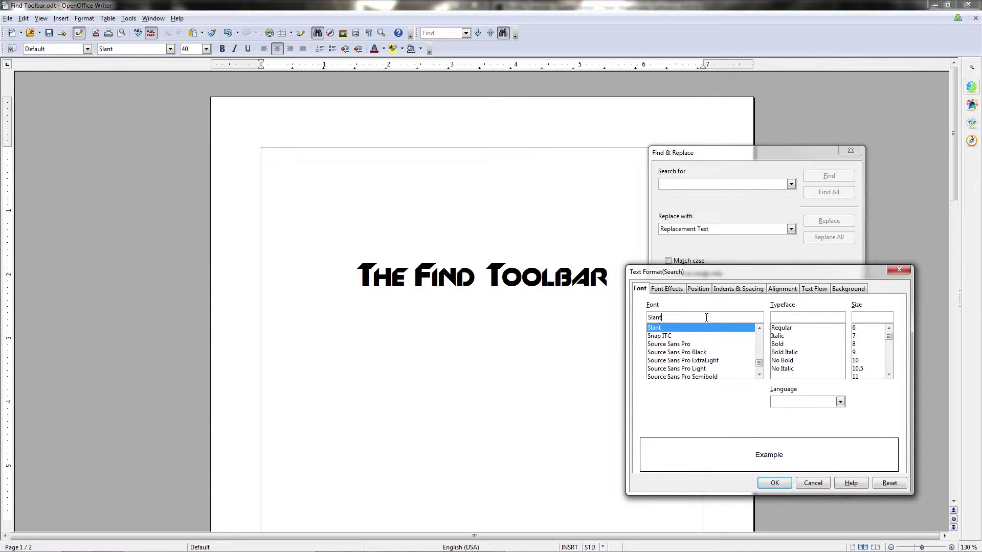
click(774, 483)
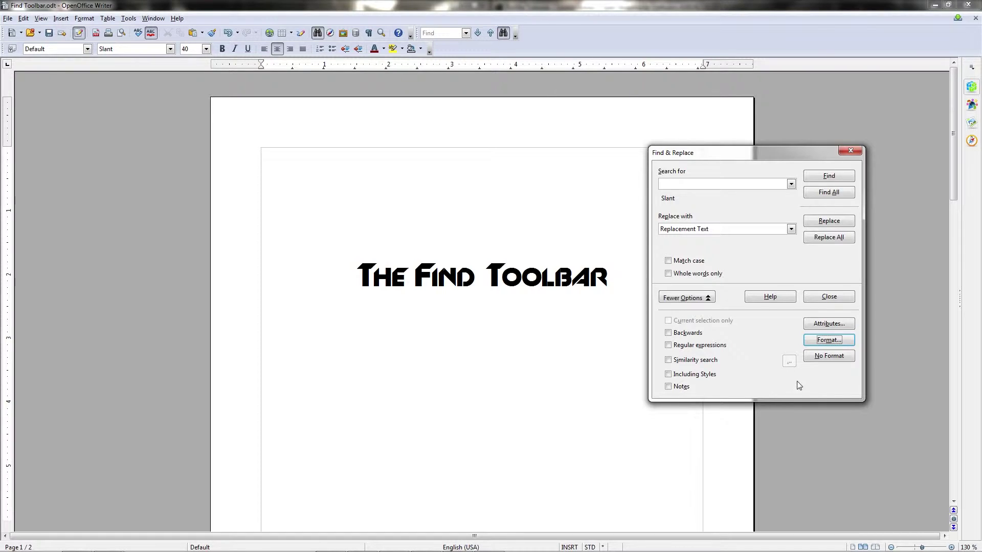
Search for 'Find Toolbar' in Slant from the document start, then place the caret after the title.
click(706, 184)
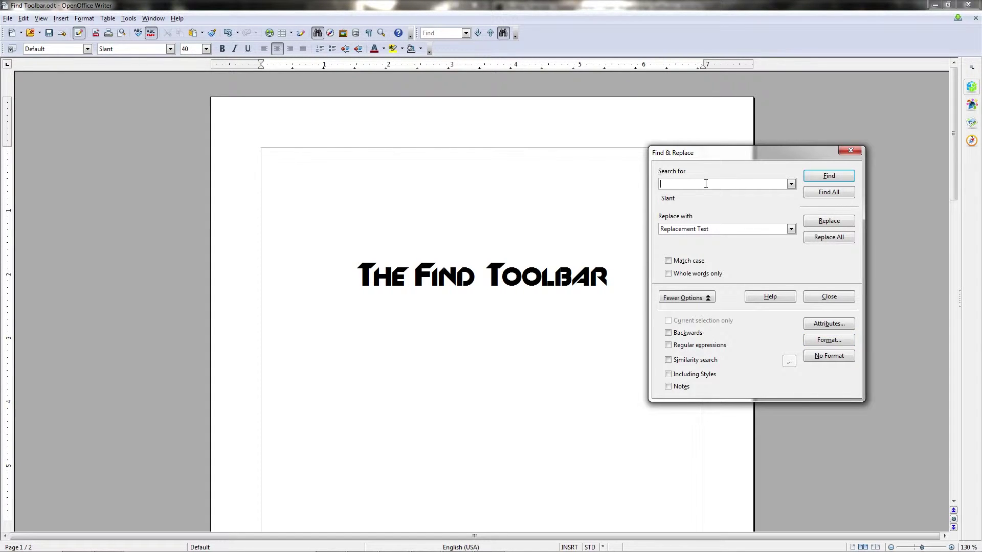
text(Find Toolbar)
click(825, 177)
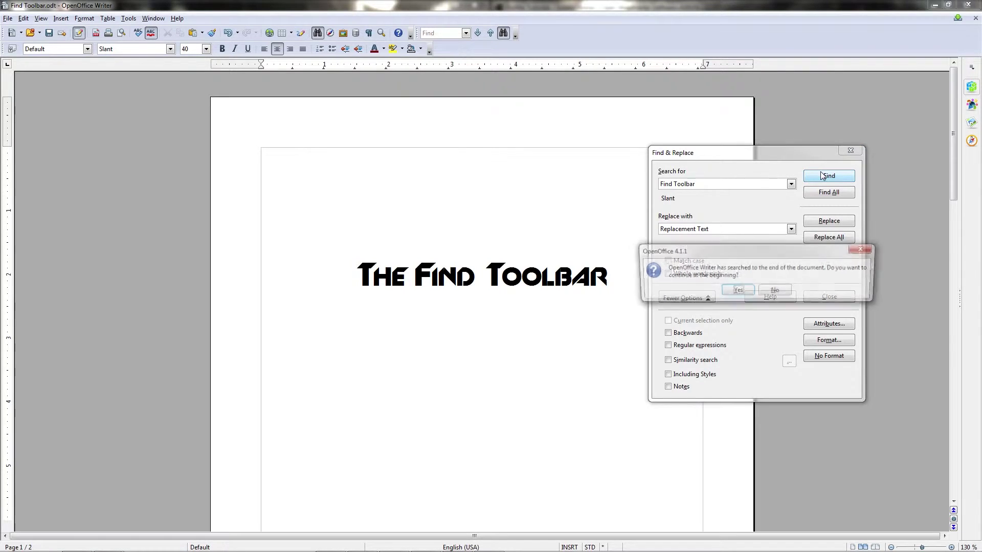
click(727, 299)
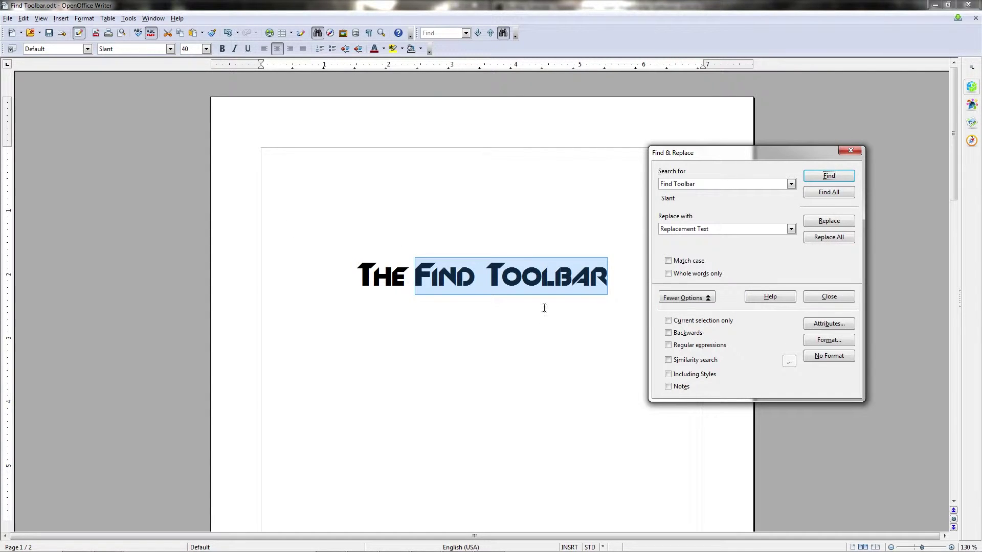
click(427, 279)
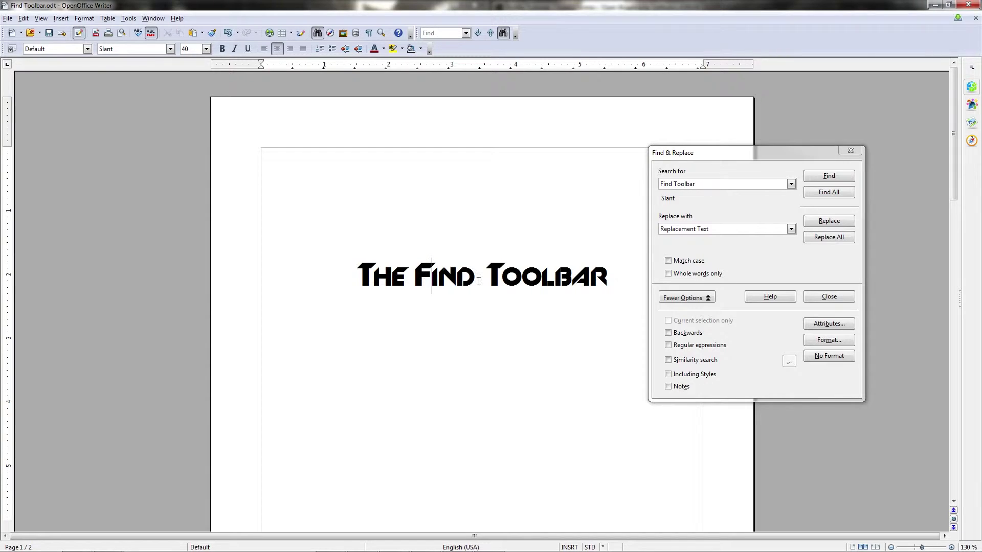
click(608, 277)
Add a 'Find Toolbar' line below the heading, clear its direct formatting, and make it Heading 1.
text(Find Toolbar)
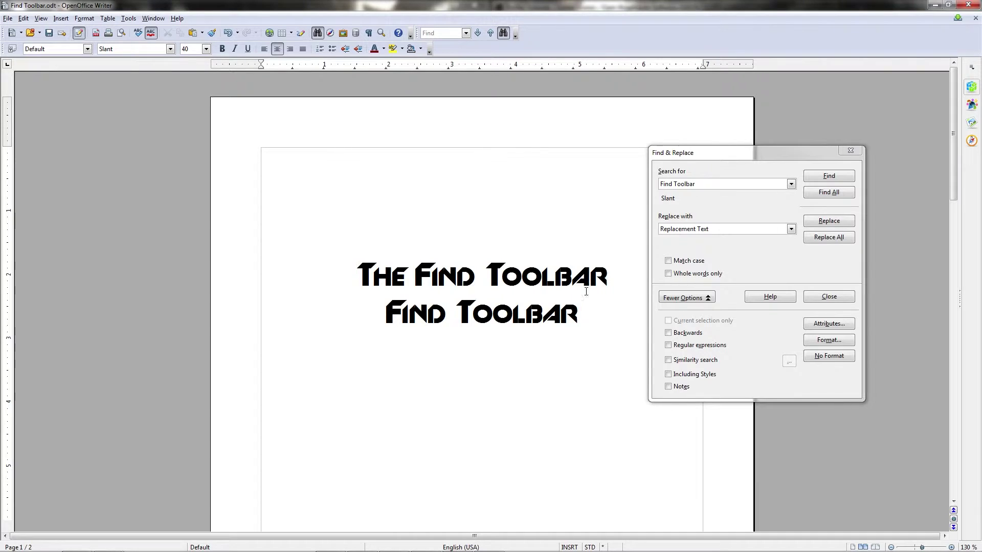
drag(589, 302, 390, 320)
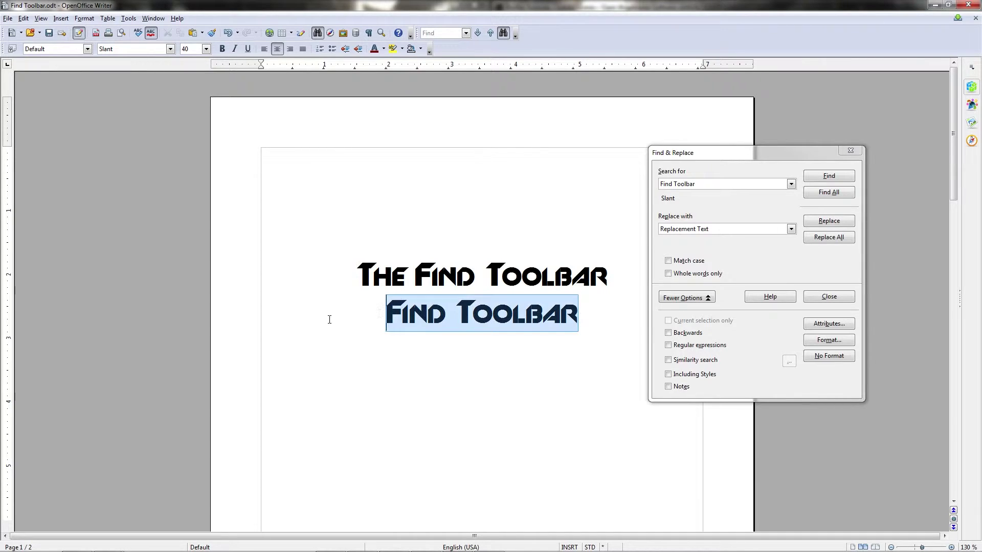
key(ctrl+m)
key(ctrl+1)
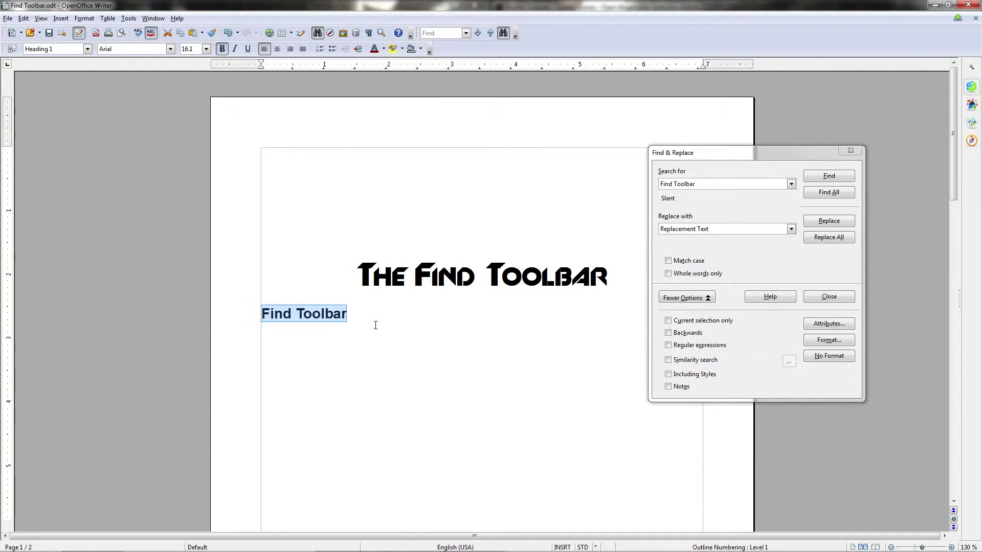
click(369, 321)
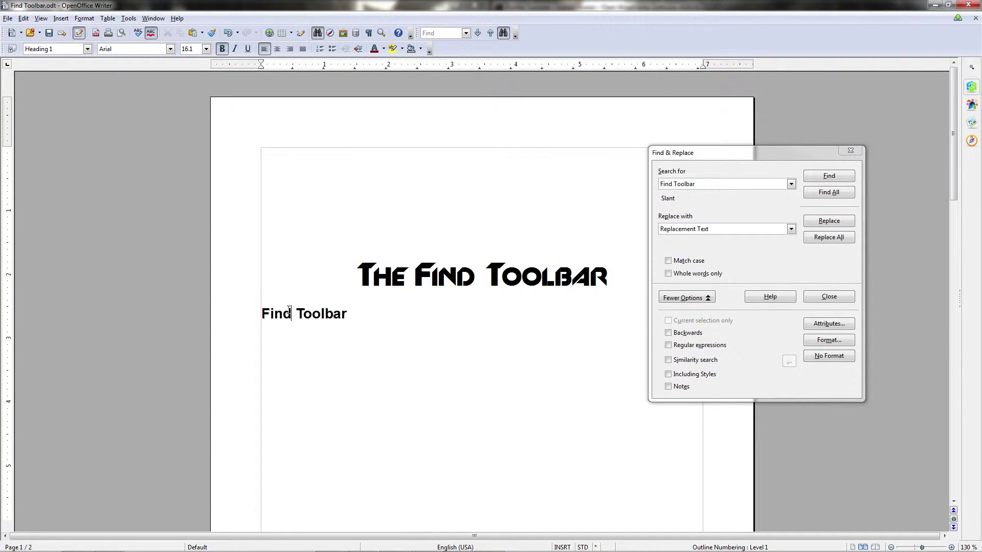
Repeat the Slant-only 'Find Toolbar' search three times, continuing each from the document start.
click(818, 177)
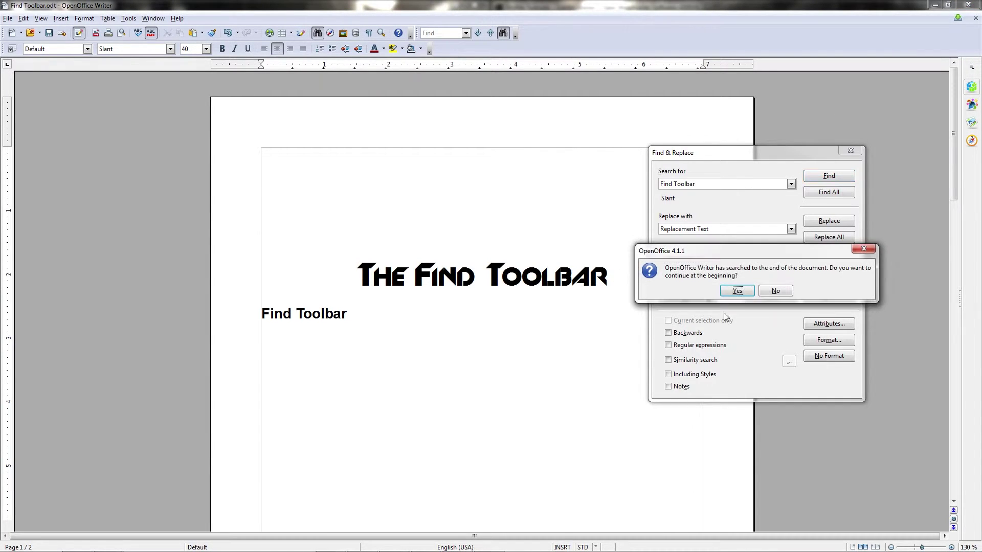
click(739, 289)
click(812, 180)
click(741, 292)
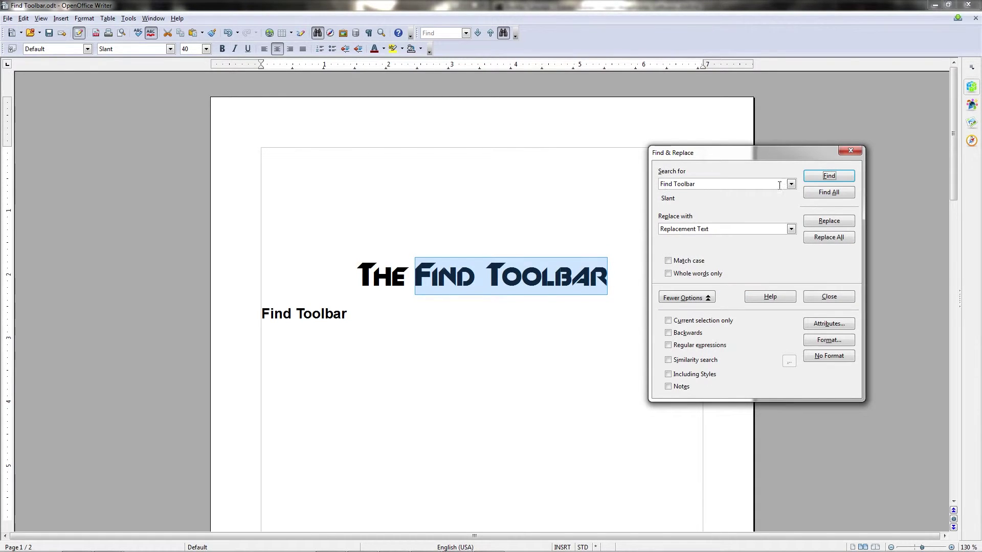
click(829, 176)
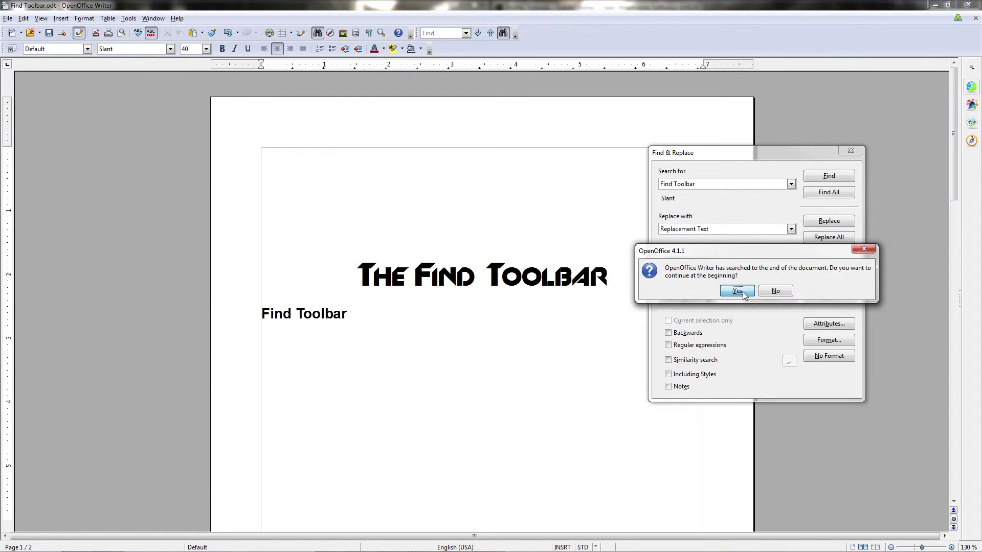
click(743, 291)
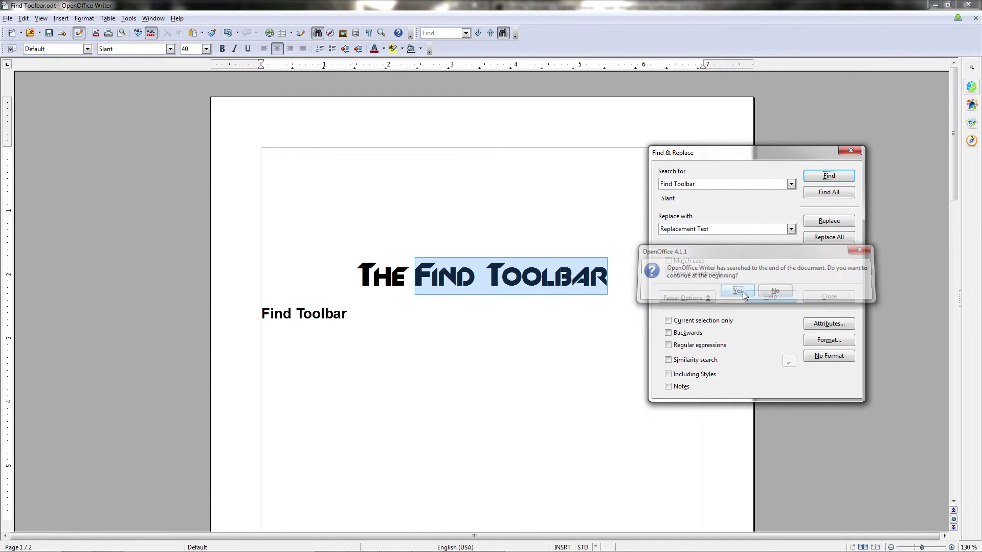
Browse the list of searchable attributes and close it without changes.
click(830, 325)
scroll(746, 287, down, 5)
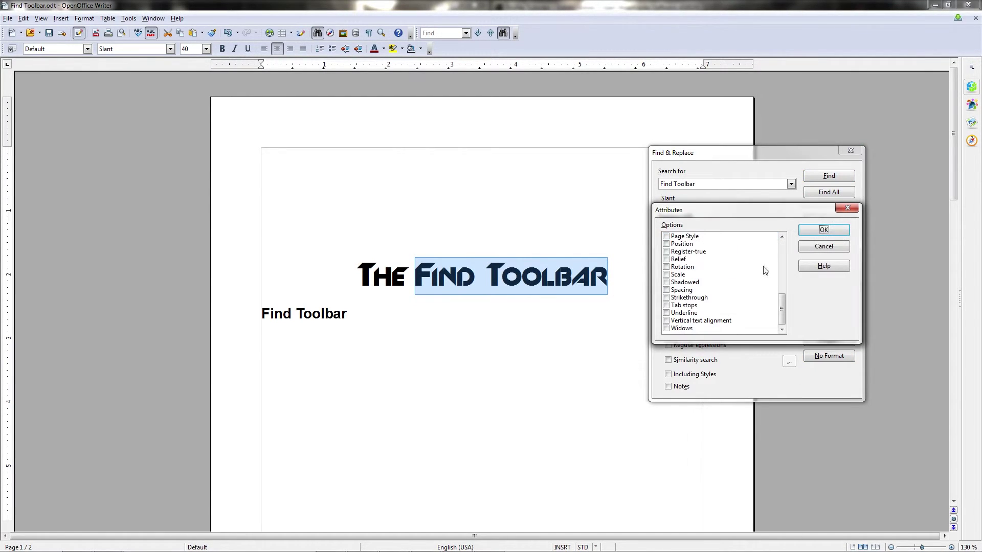
click(822, 247)
Review the Font Effects, Position, Indents & Spacing and Alignment search format options without changing them.
click(828, 340)
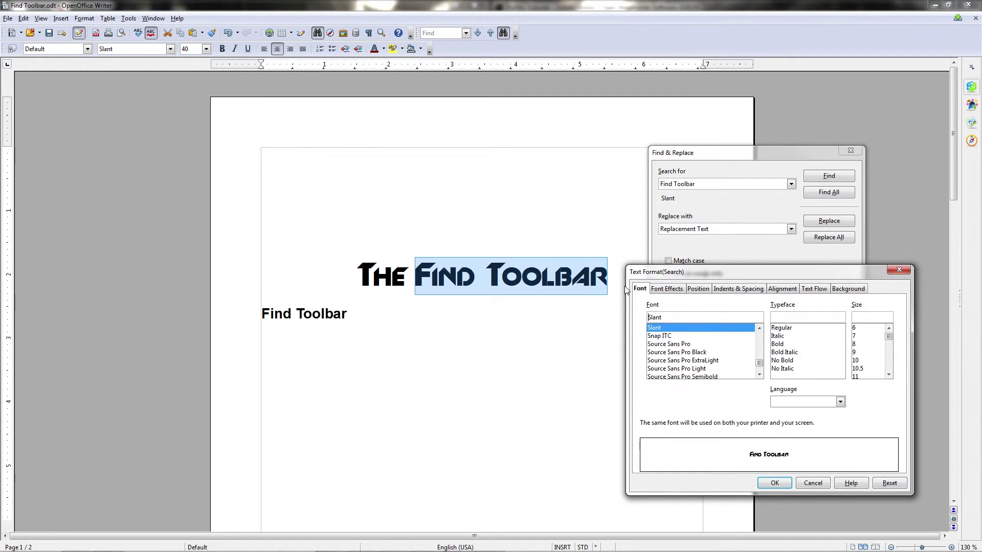
click(667, 289)
click(698, 289)
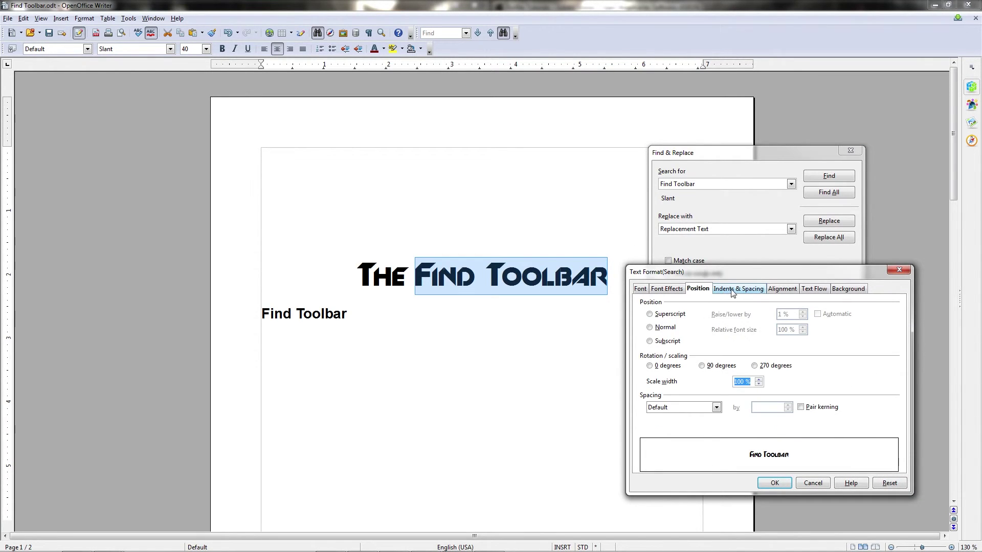
click(733, 290)
click(782, 289)
click(907, 271)
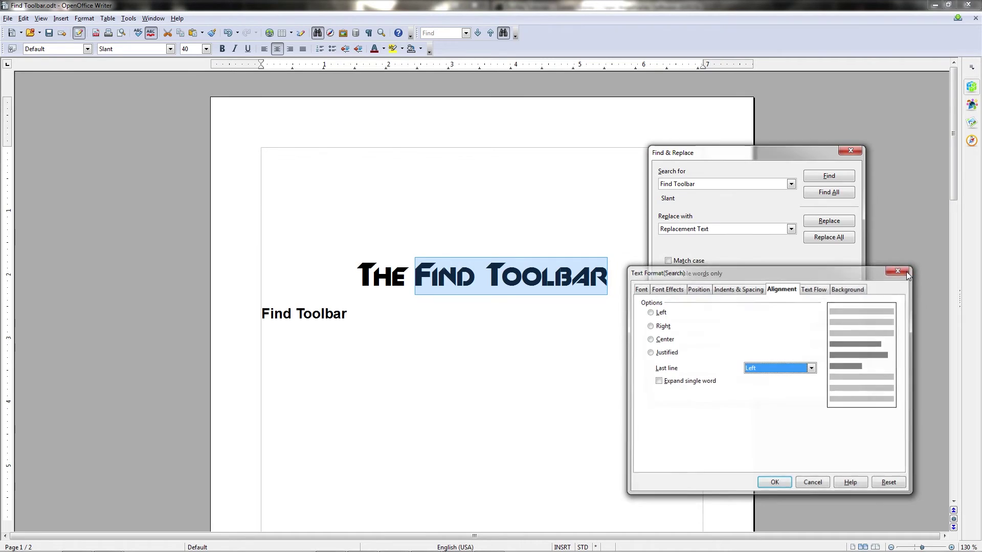